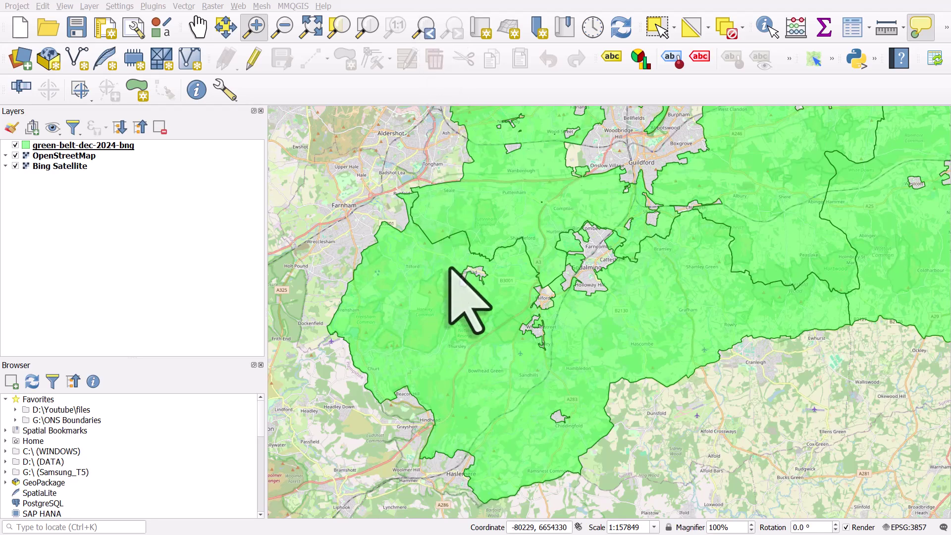
scroll(450, 266, down, 1)
scroll(450, 266, down, 1)
Step: Zoom from the wider green belt into its southwest part, closing in on the Elstead hole
drag(505, 319, 516, 338)
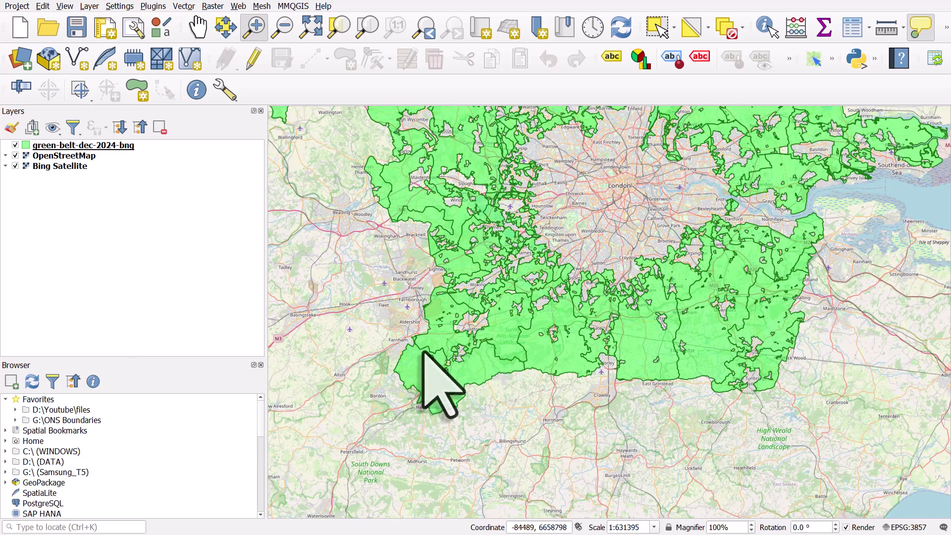
drag(391, 328, 496, 407)
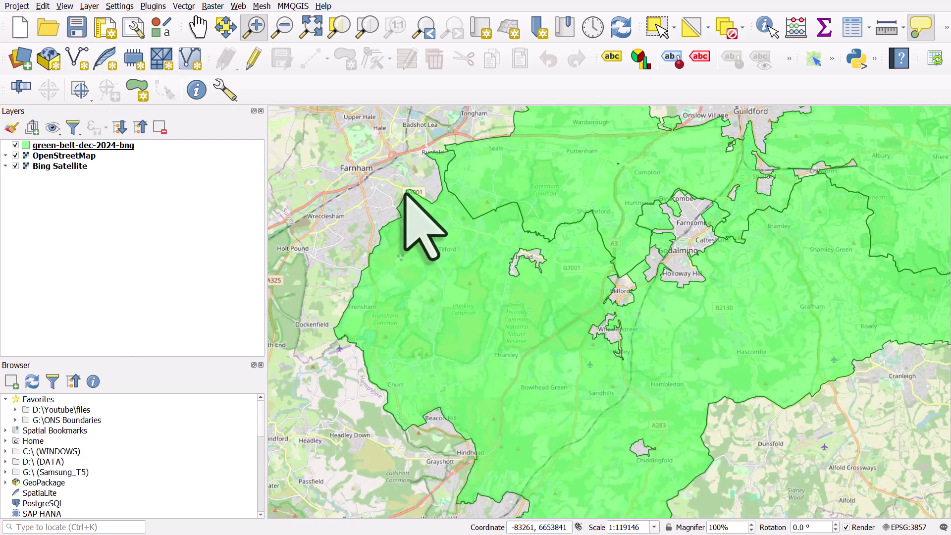
drag(402, 183, 675, 392)
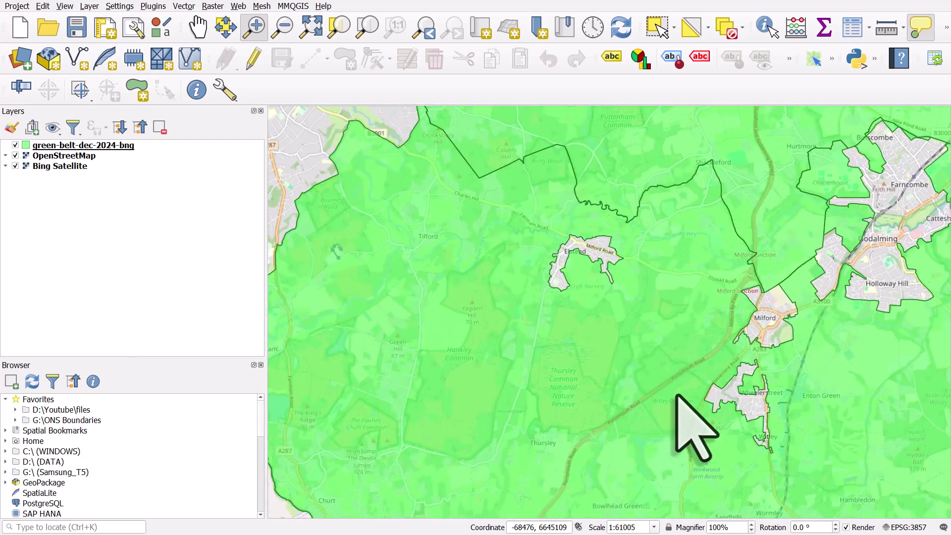
drag(473, 199, 689, 334)
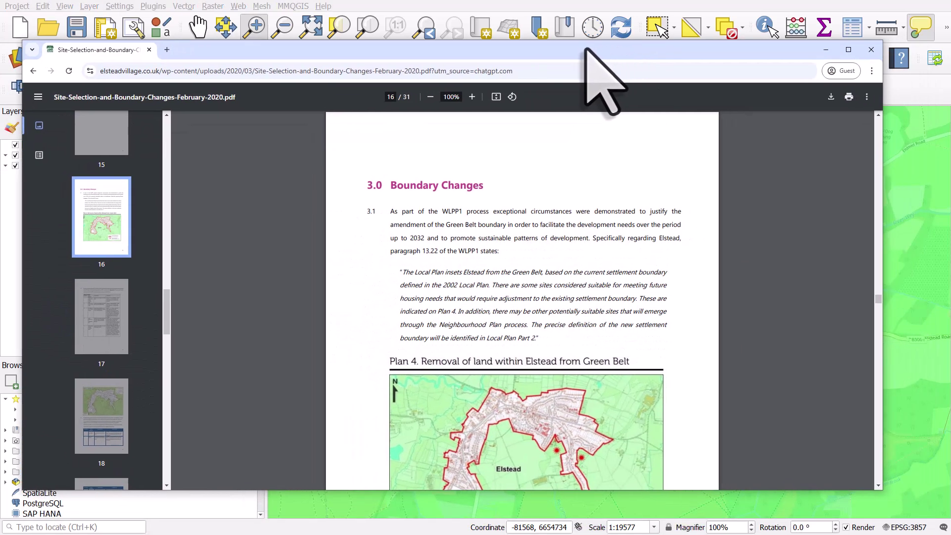
scroll(592, 235, down, 3)
scroll(592, 245, down, 3)
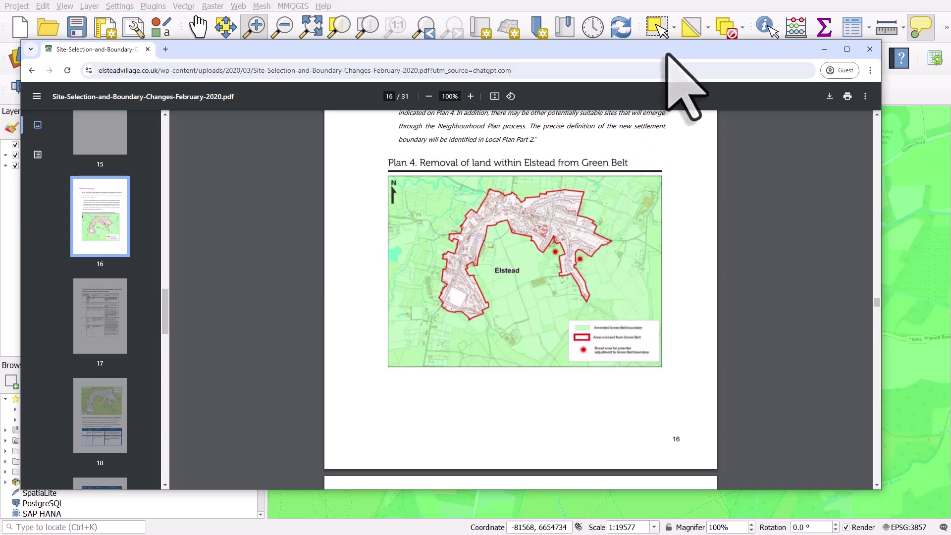
drag(665, 54, 280, 78)
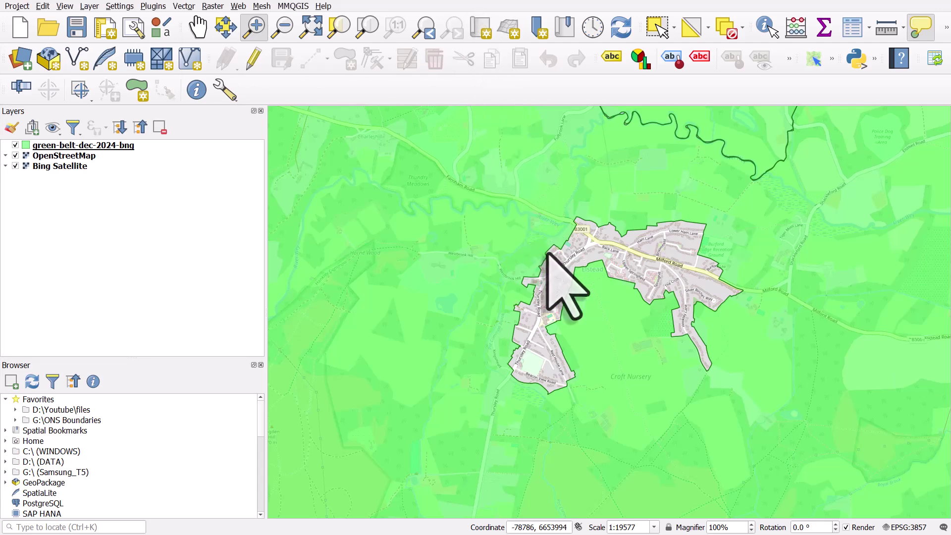
scroll(548, 253, down, 2)
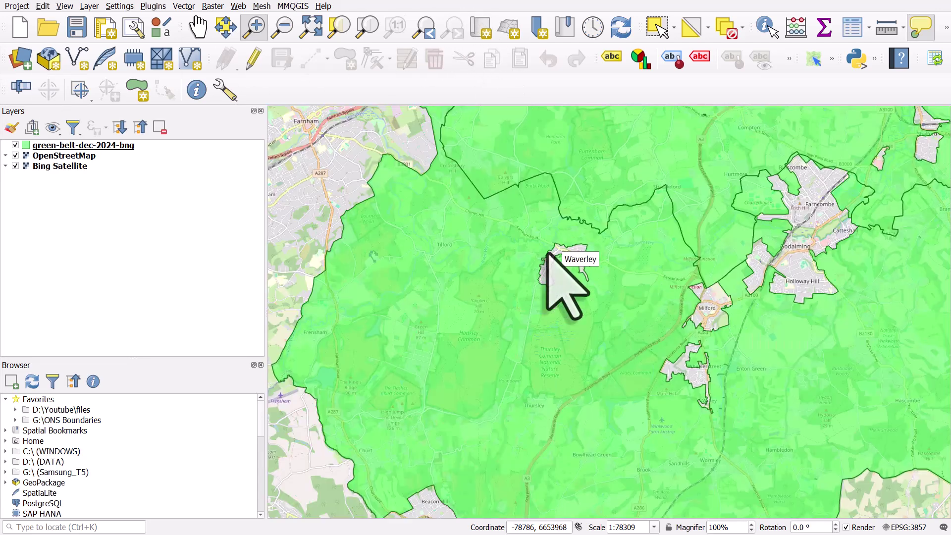
Step: Pan to show Elstead among nearby towns and turn on editing for green-belt-dec-2024-bng
drag(548, 252, 509, 233)
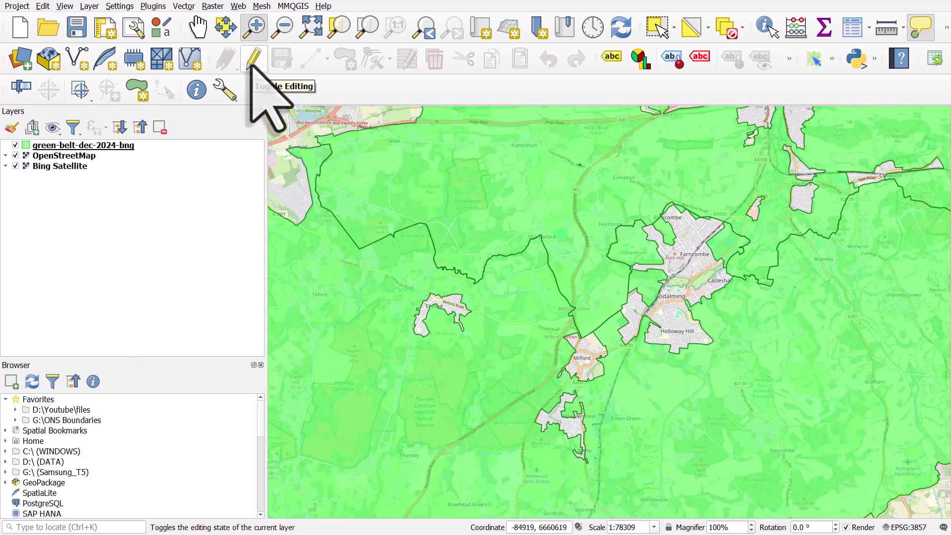
click(249, 63)
click(167, 145)
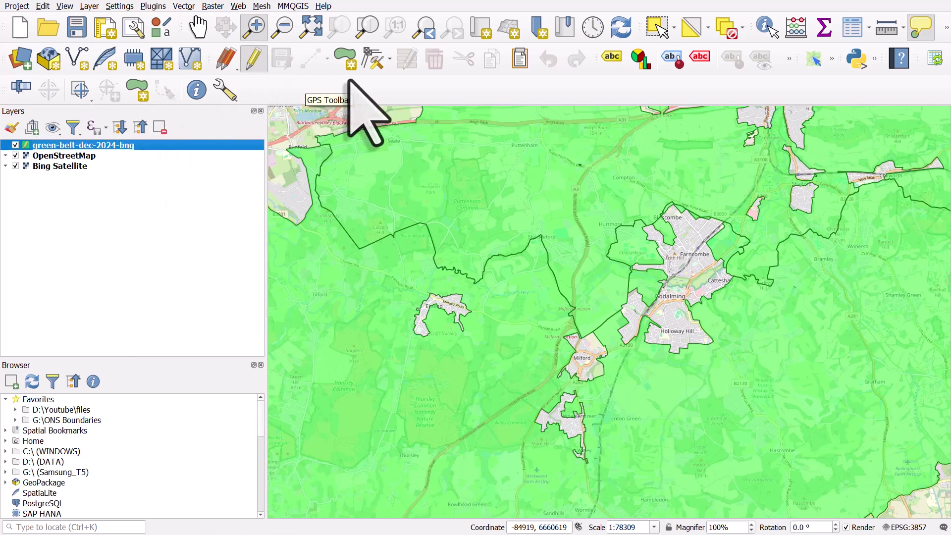
Step: Turn on the Advanced Digitizing Toolbar from the View > Toolbars list
click(65, 7)
mouse_move(84, 358)
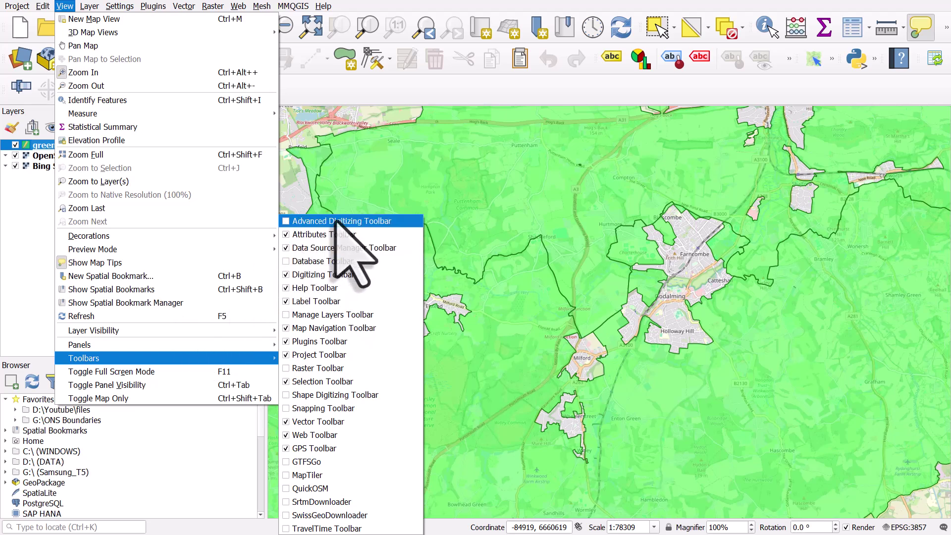
click(288, 221)
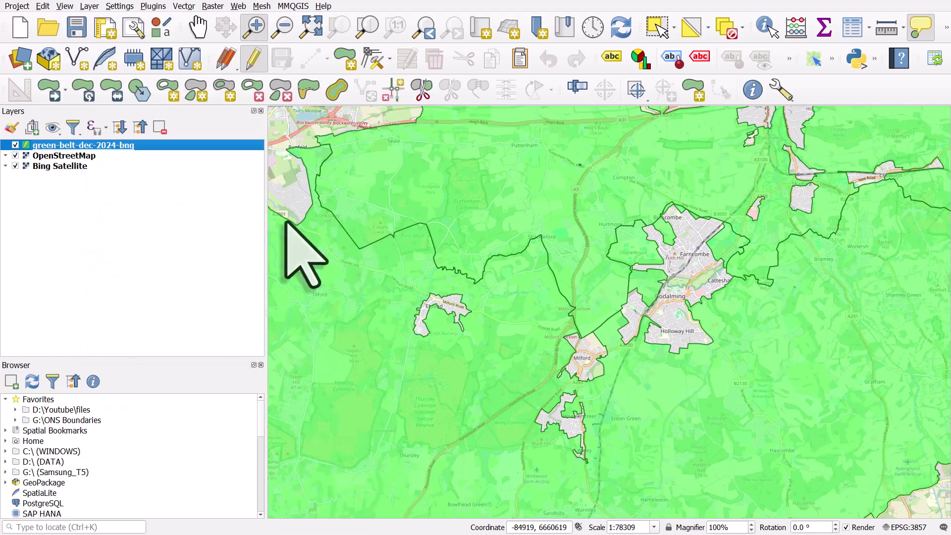
scroll(418, 301, up, 1)
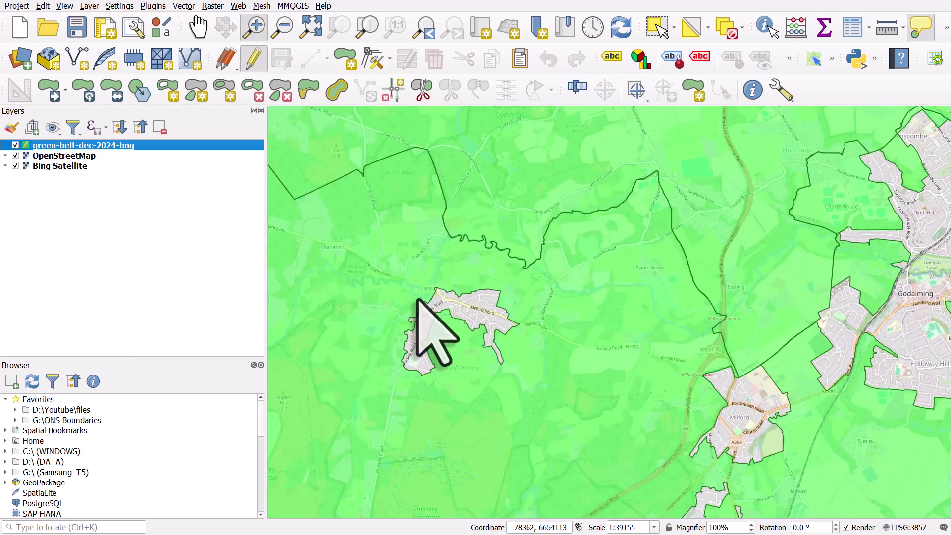
scroll(418, 301, up, 1)
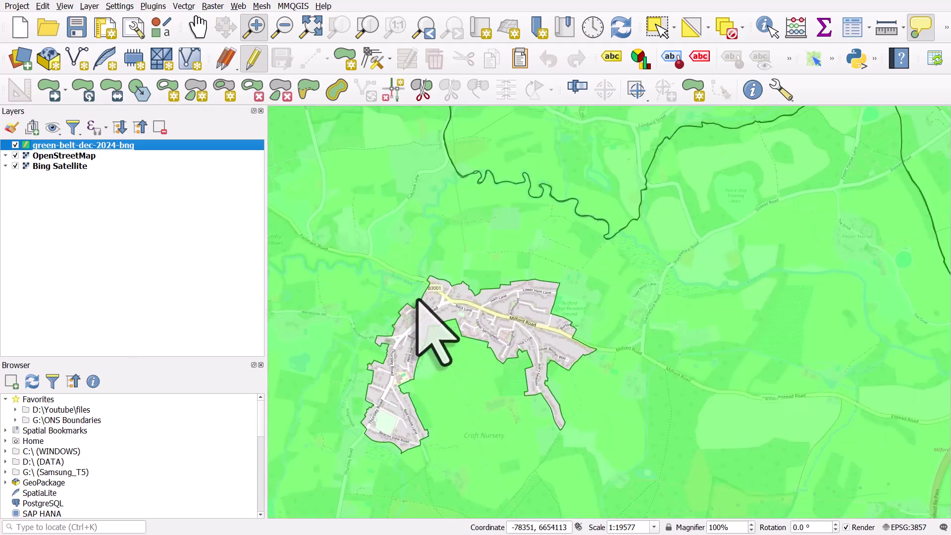
Step: Delete every Elstead hole vertex with the Vertex Tool, then end editing and save the changes
click(373, 60)
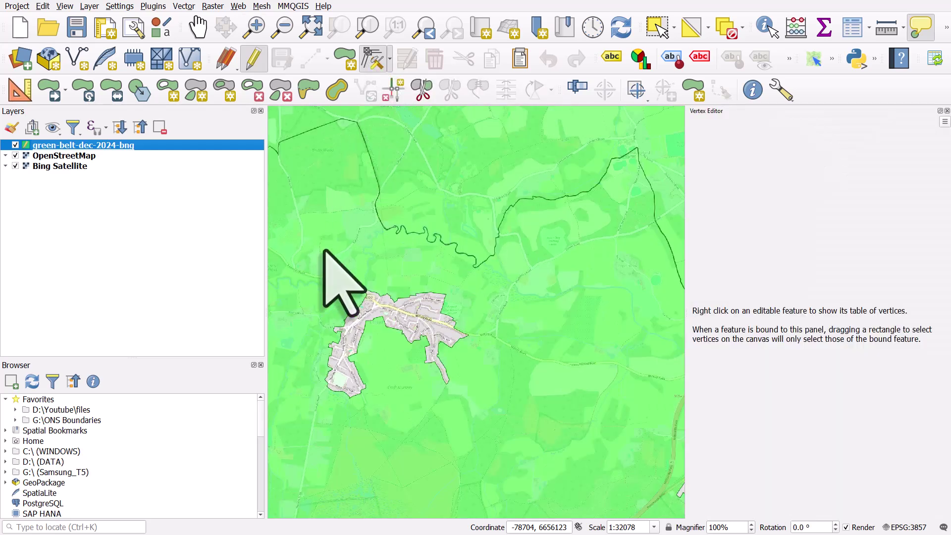
drag(318, 280, 472, 416)
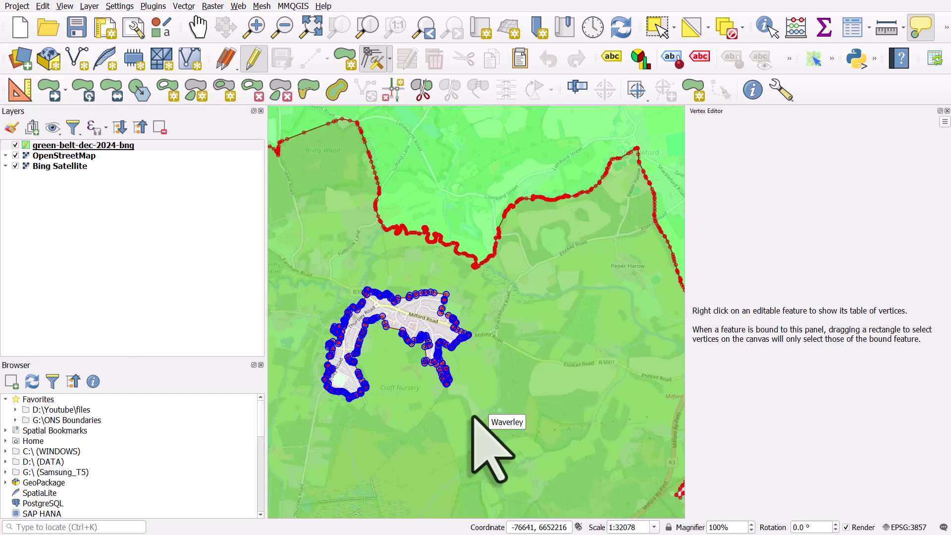
key(Delete)
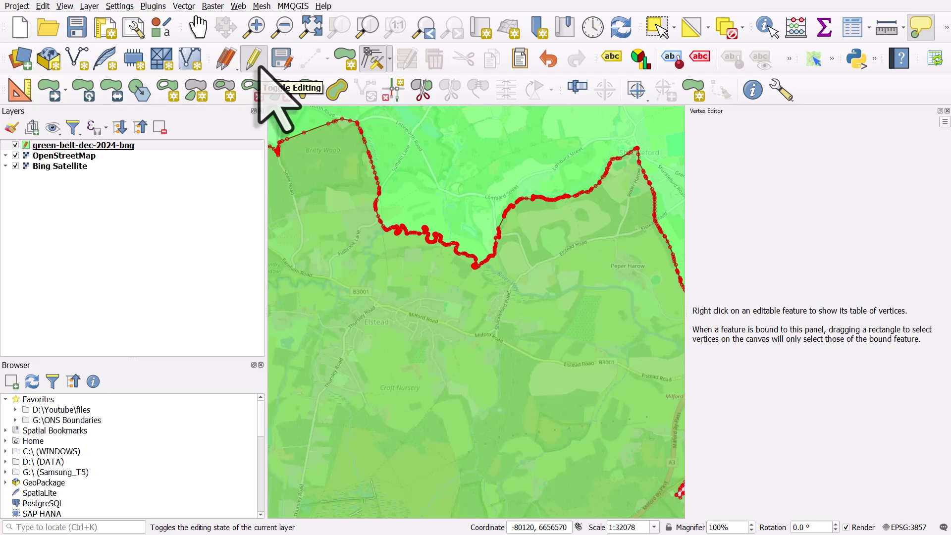
click(256, 61)
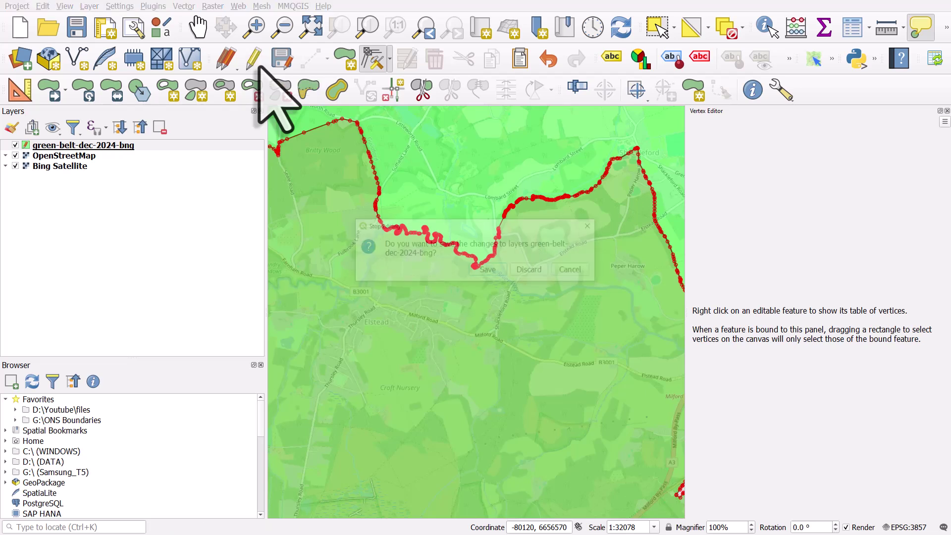
click(487, 271)
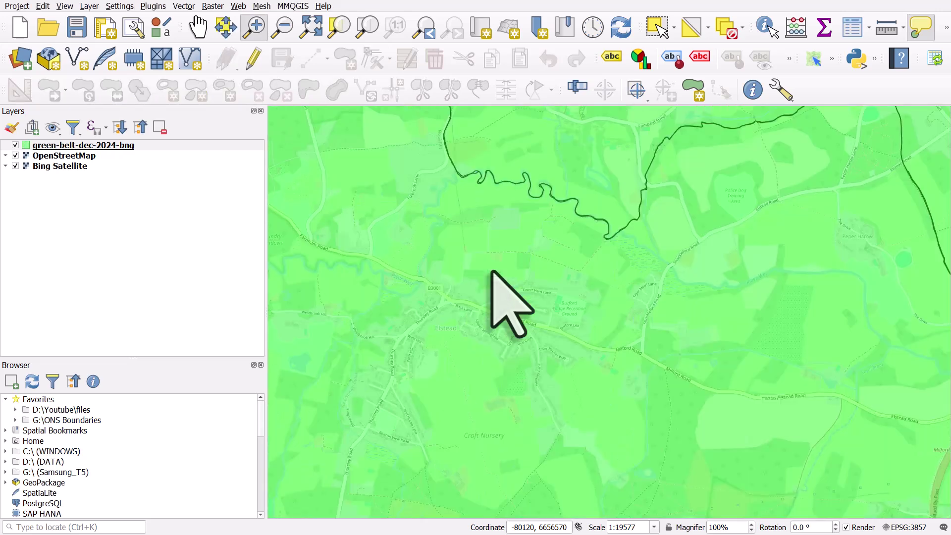
scroll(492, 273, down, 2)
scroll(492, 272, down, 1)
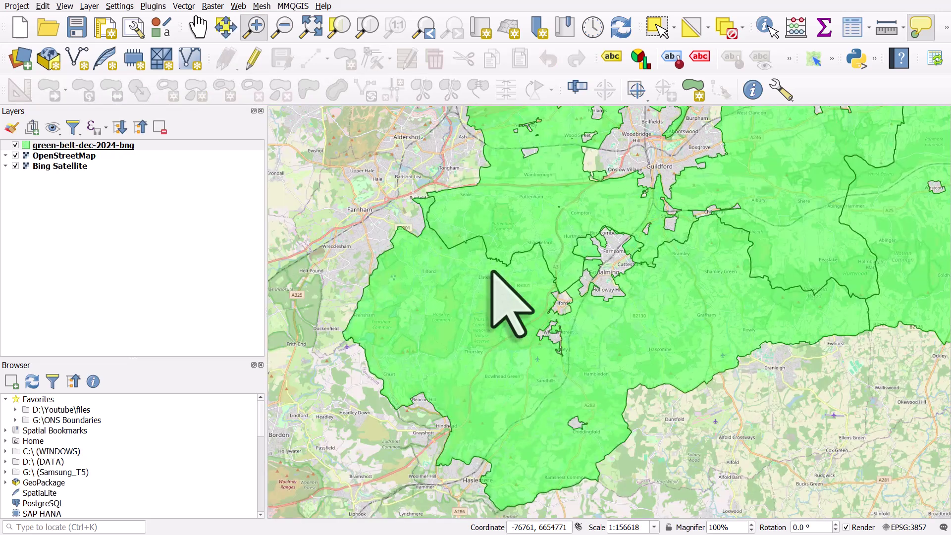
scroll(492, 272, down, 1)
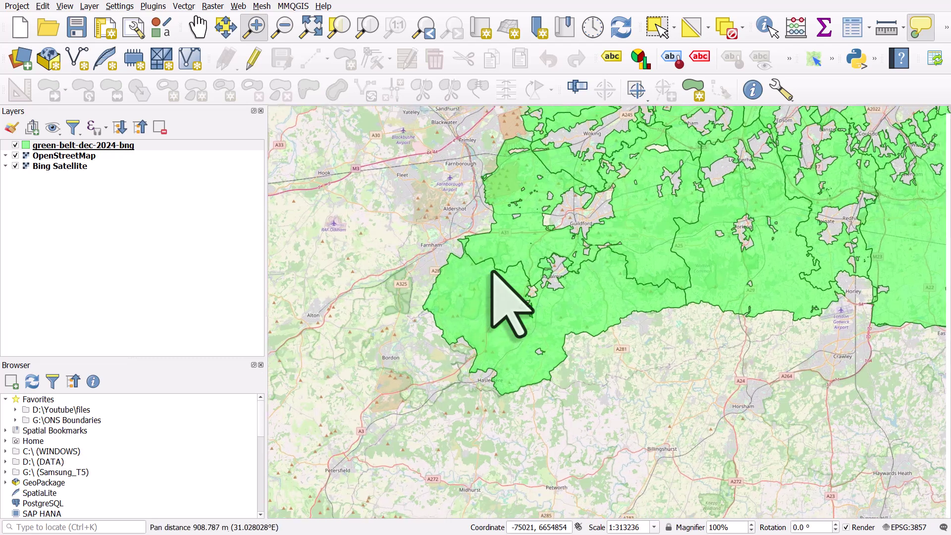
drag(492, 273, 475, 291)
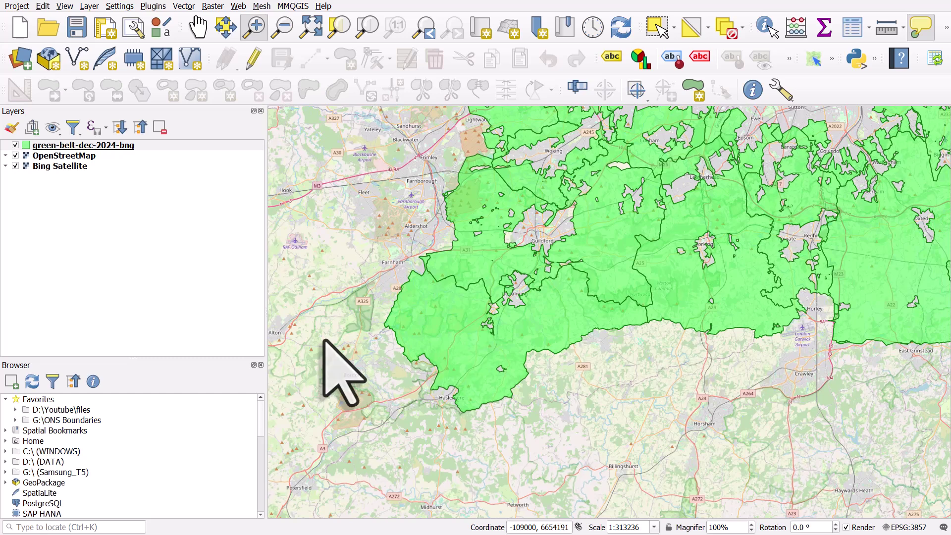
click(65, 6)
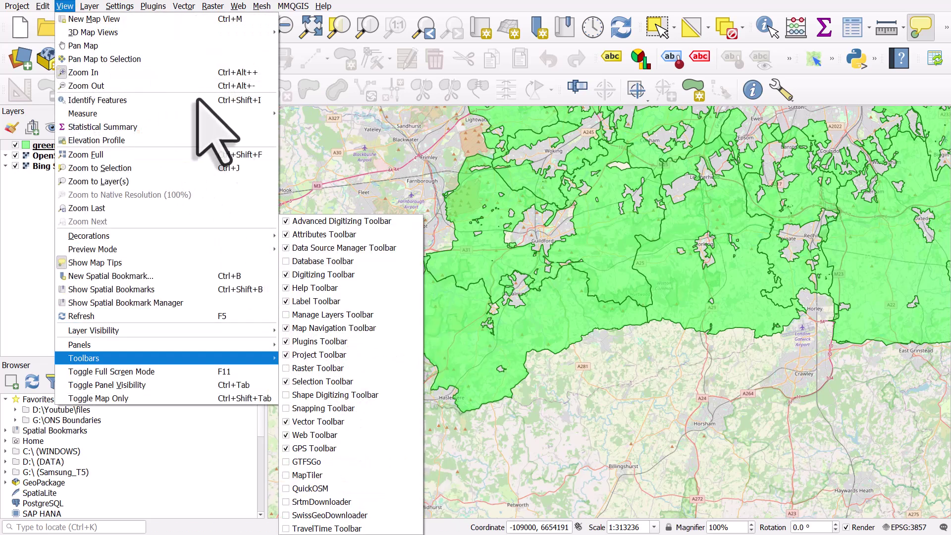
mouse_move(112, 358)
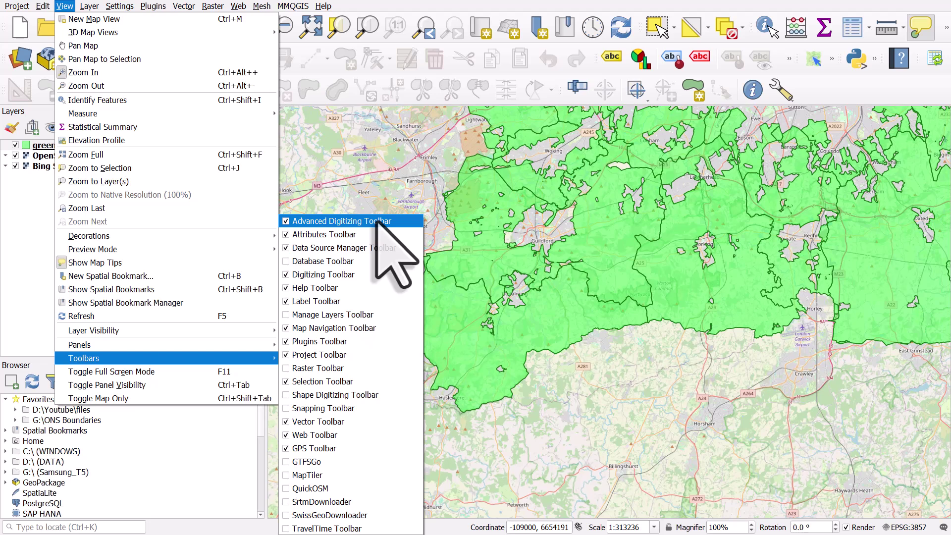
click(397, 12)
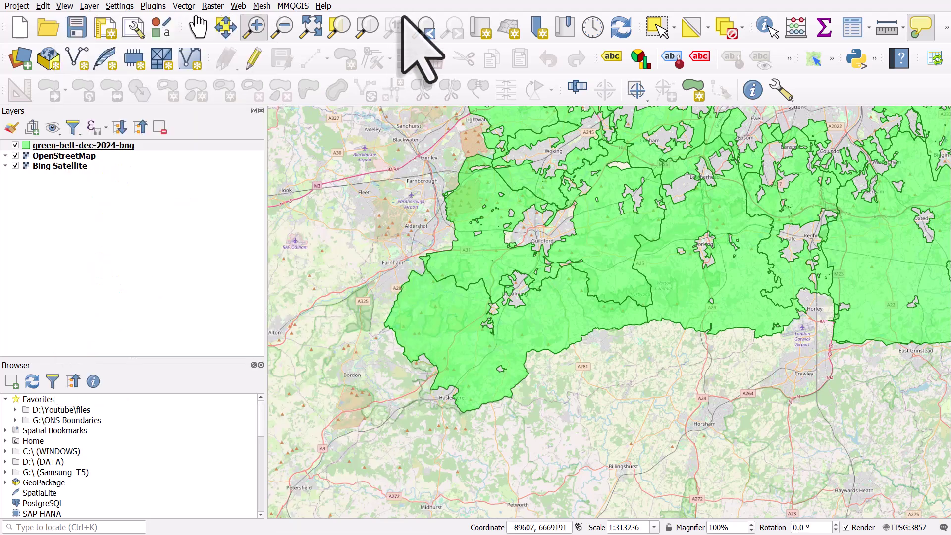
scroll(453, 316, up, 1)
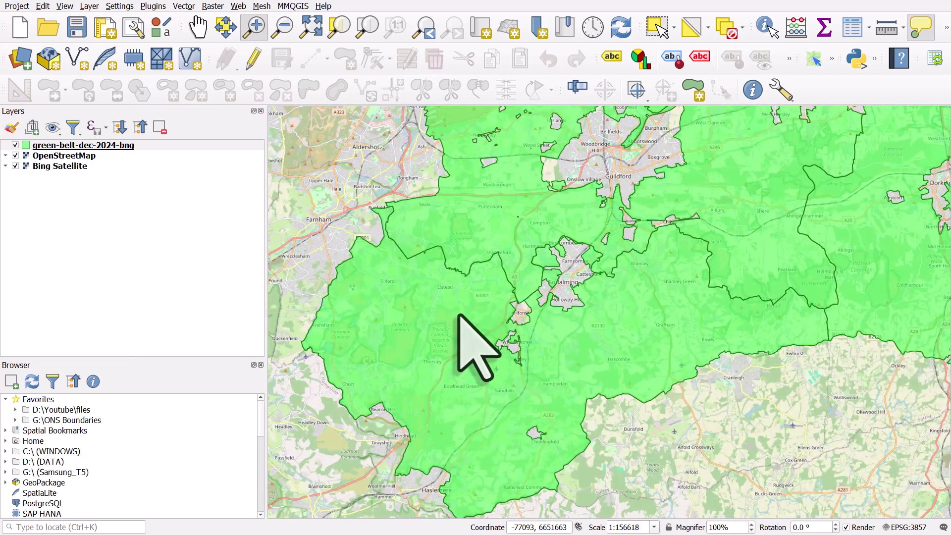
scroll(453, 316, up, 1)
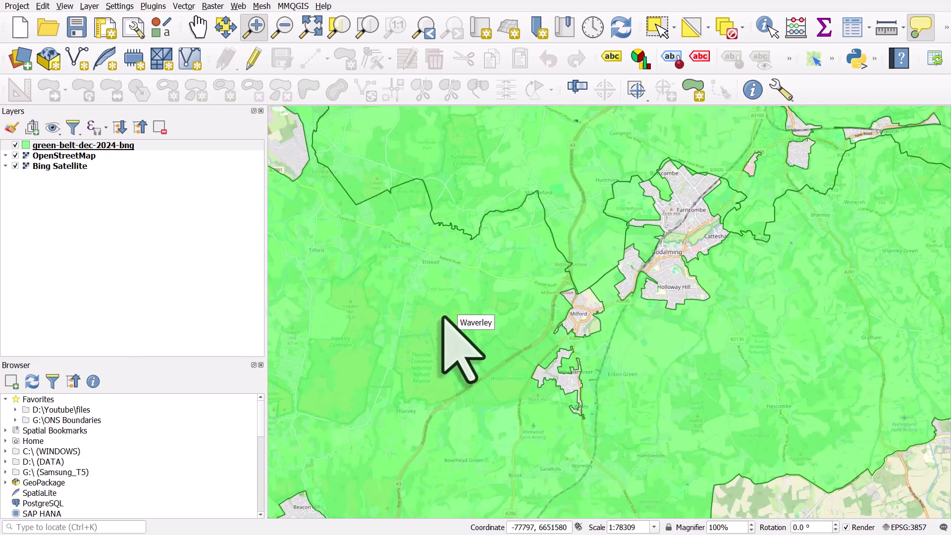